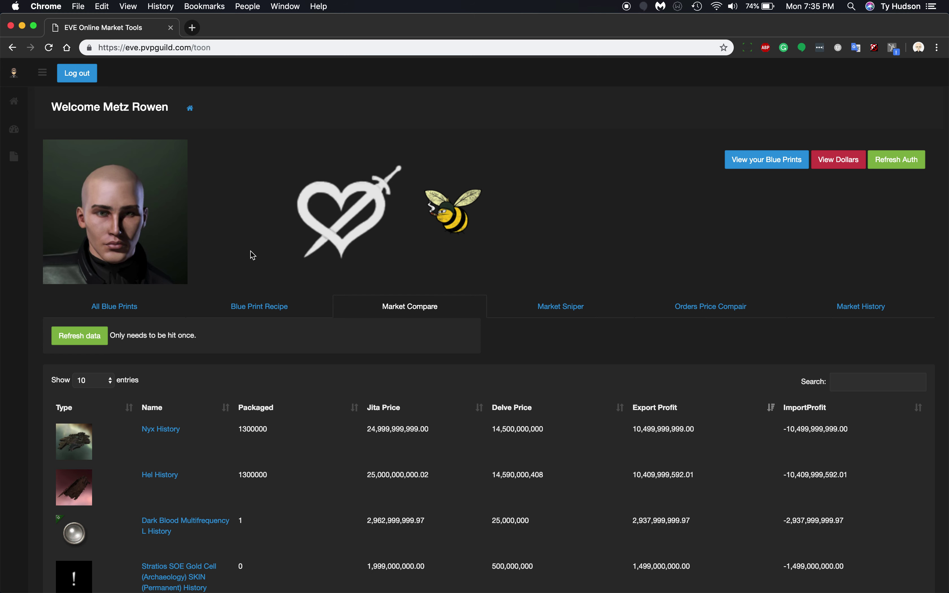
Scroll down the page to view the Jita and Delve market history charts
scroll(253, 255, down, 4)
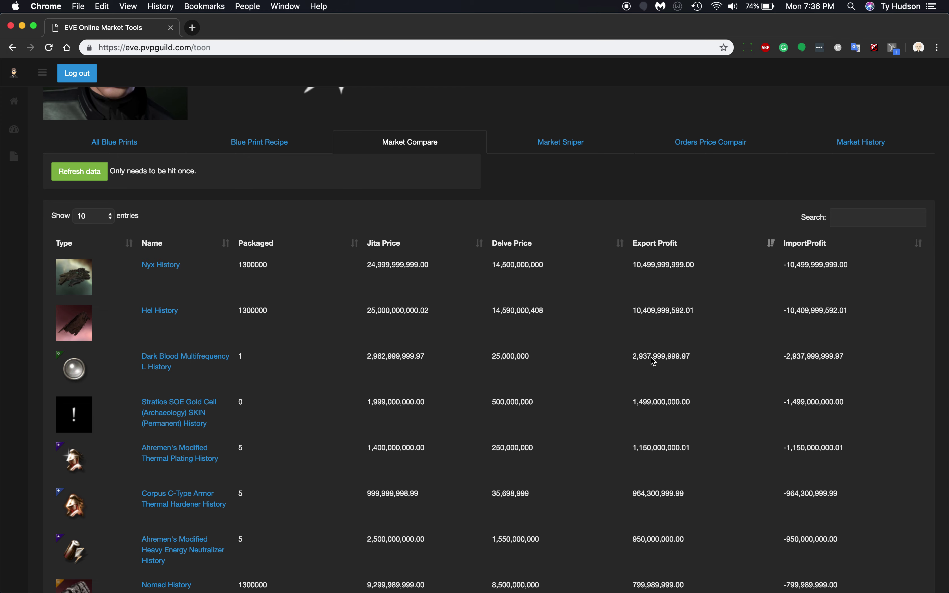
scroll(638, 368, down, 3)
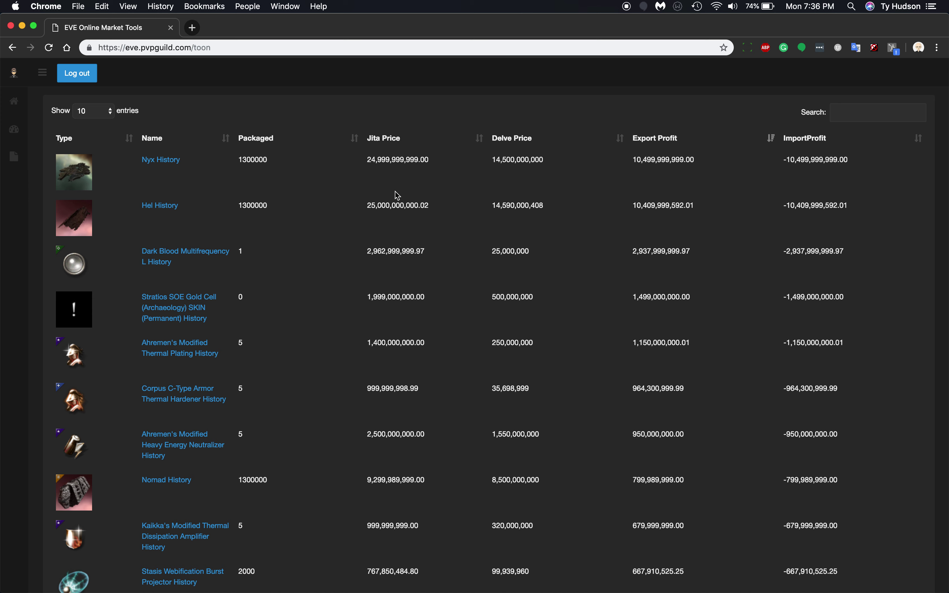
scroll(377, 465, down, 3)
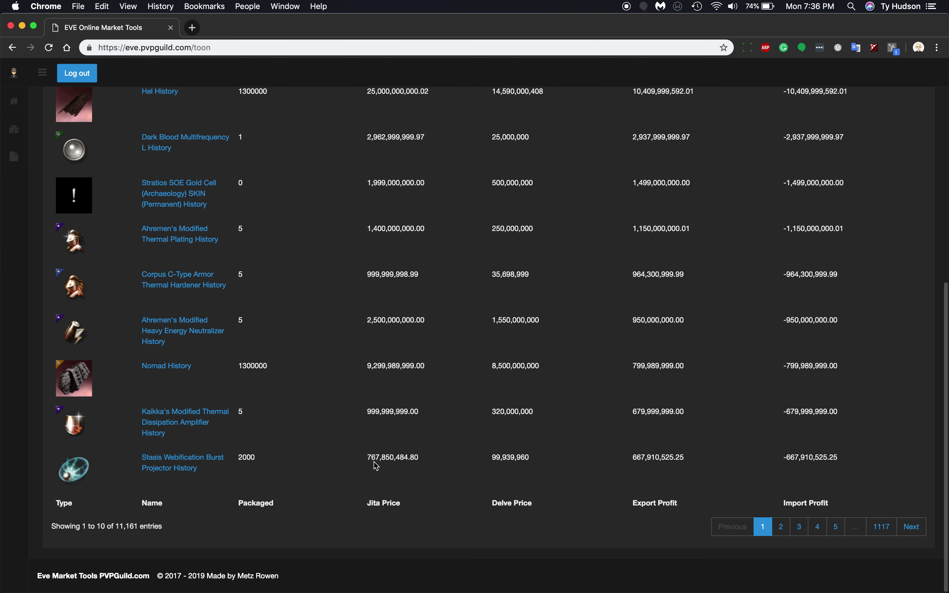
scroll(376, 466, up, 4)
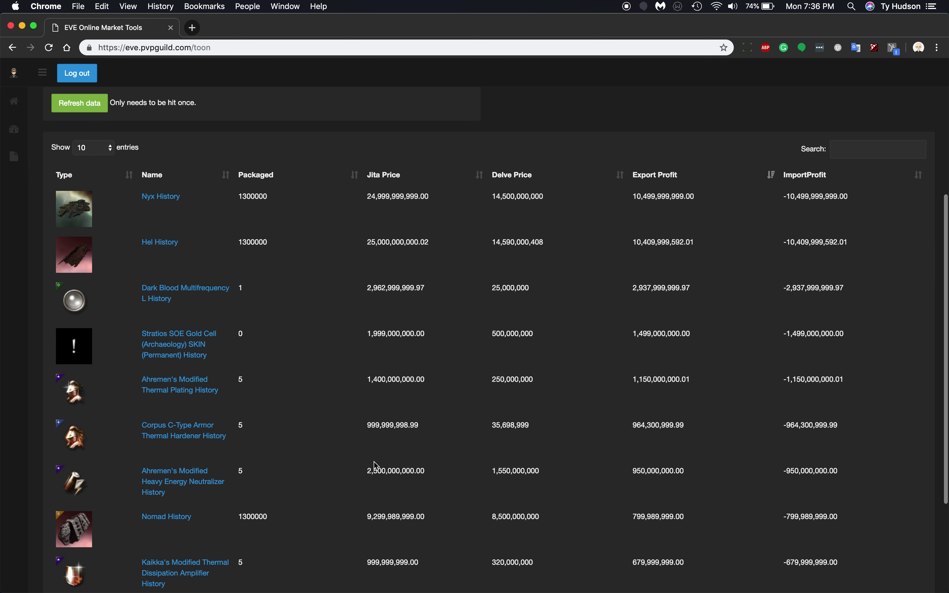
scroll(376, 465, down, 4)
scroll(376, 466, down, 1)
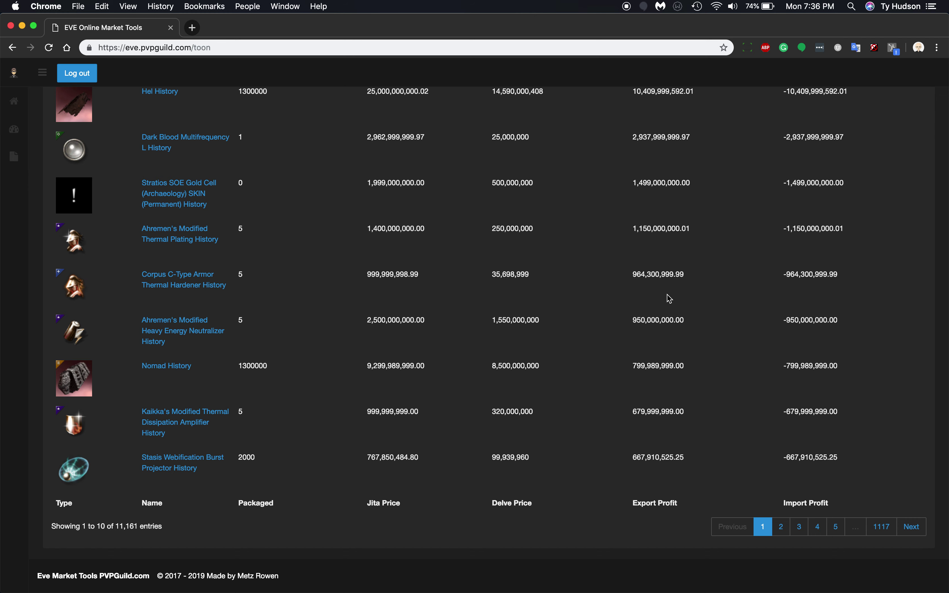
scroll(667, 294, up, 6)
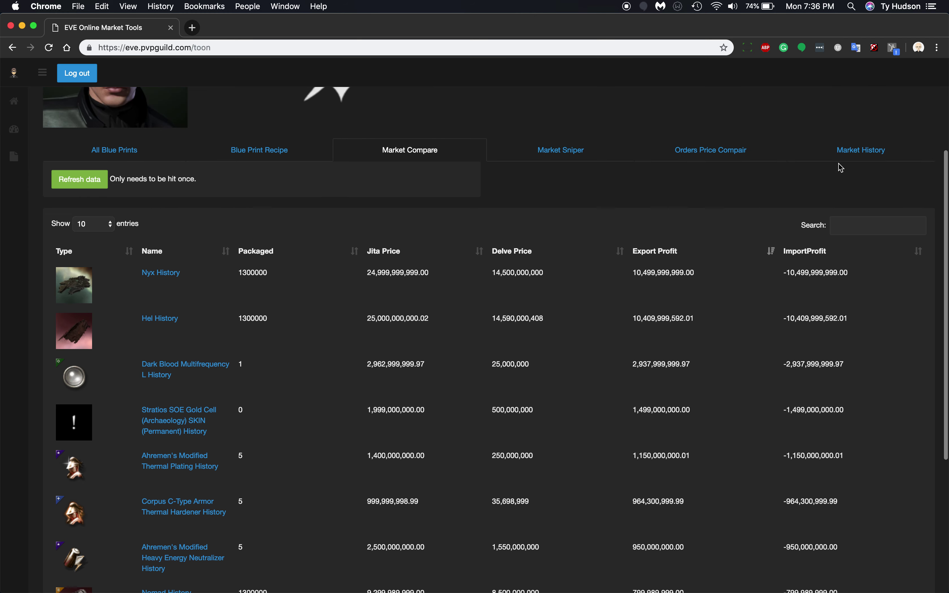
scroll(601, 343, down, 5)
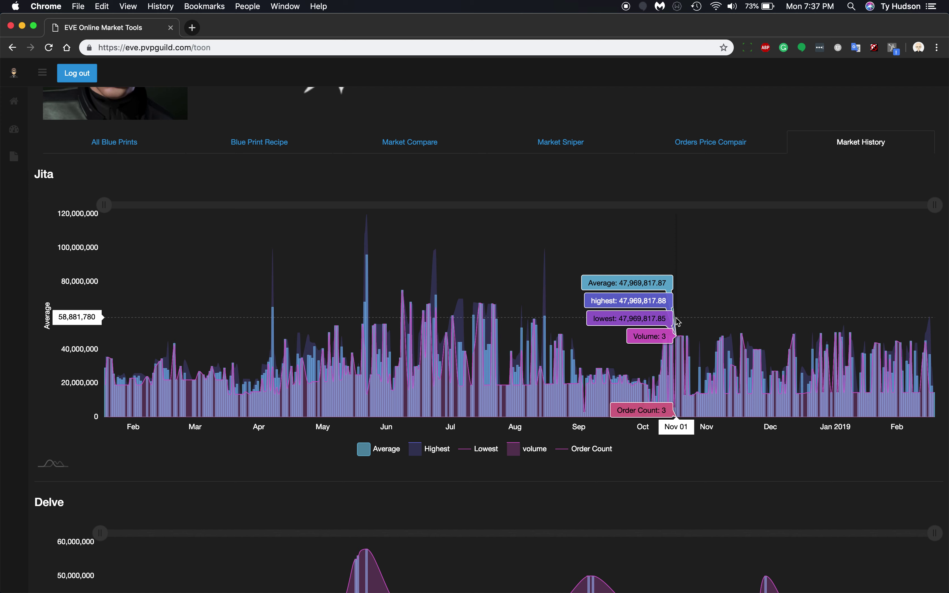
scroll(678, 322, down, 5)
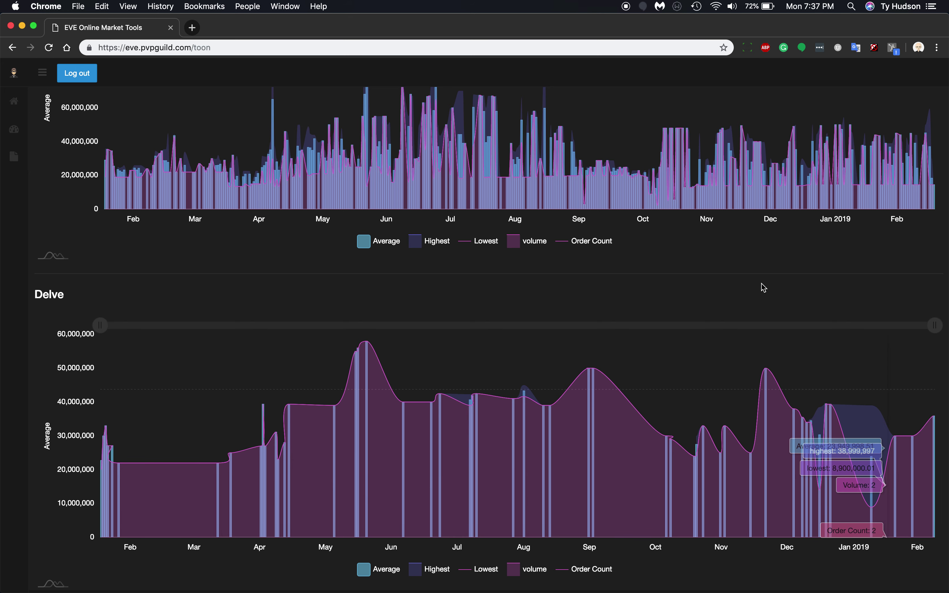
scroll(658, 295, up, 3)
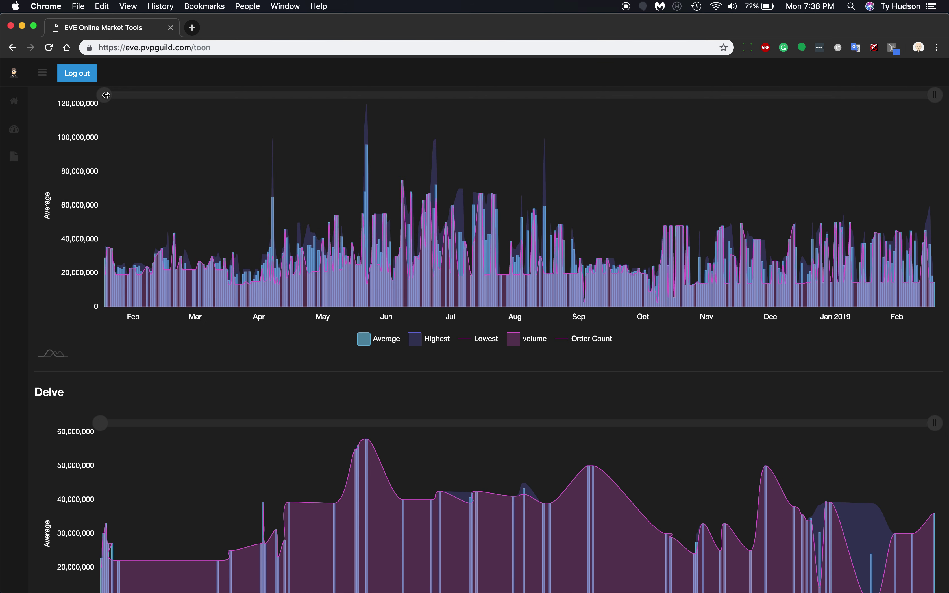
Narrow the Jita and Delve range sliders so both charts show only the latest weeks
drag(104, 94, 848, 94)
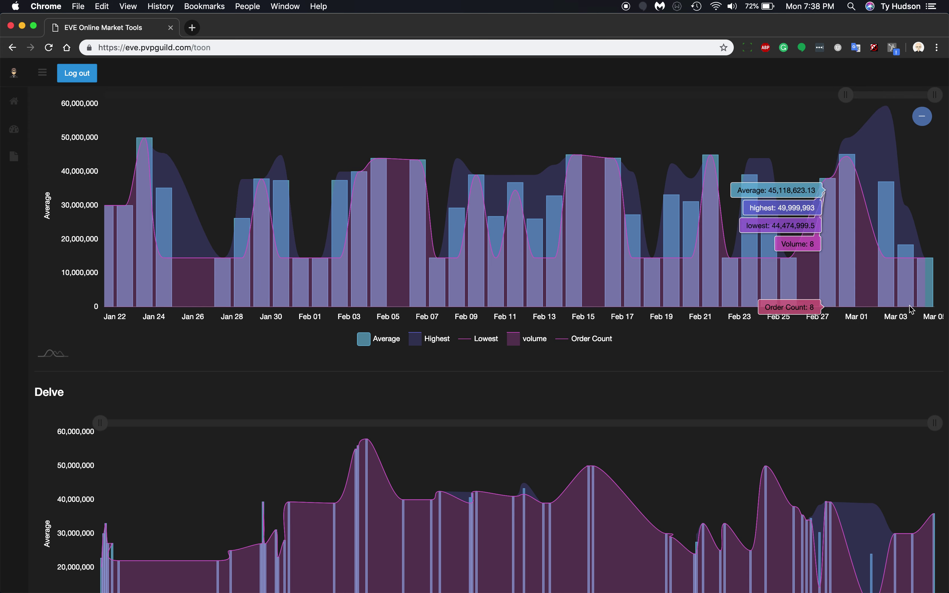
mouse_move(932, 301)
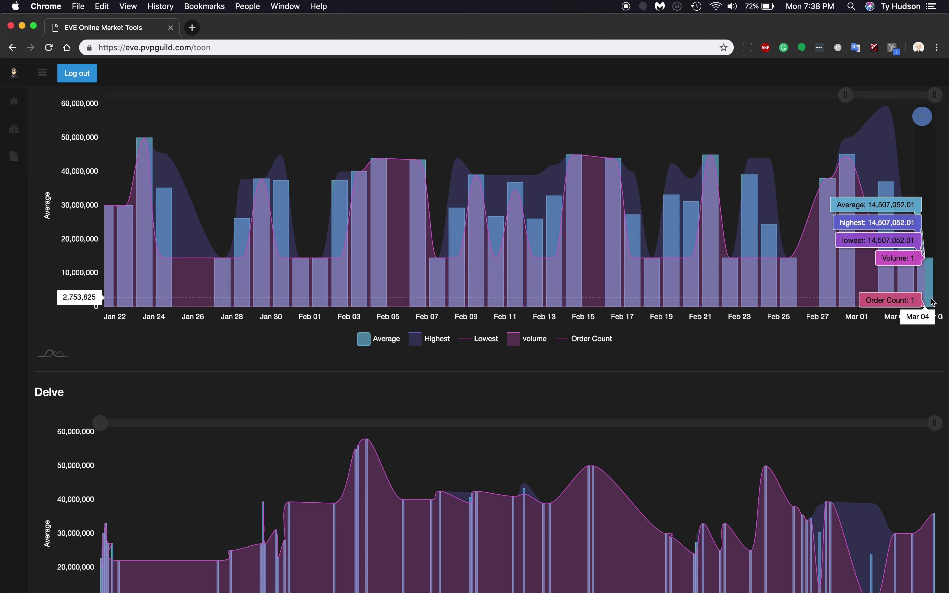
mouse_move(919, 485)
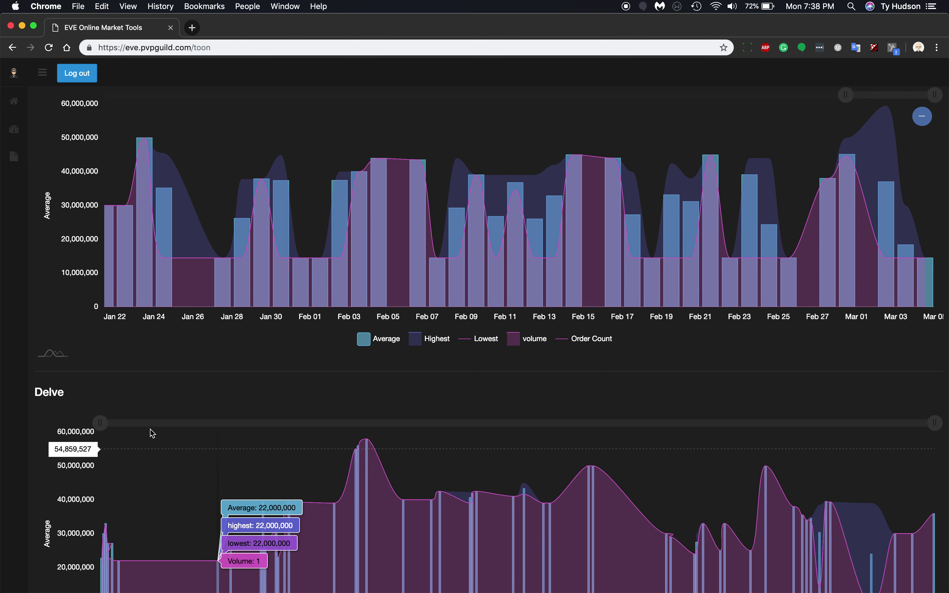
drag(124, 420, 798, 432)
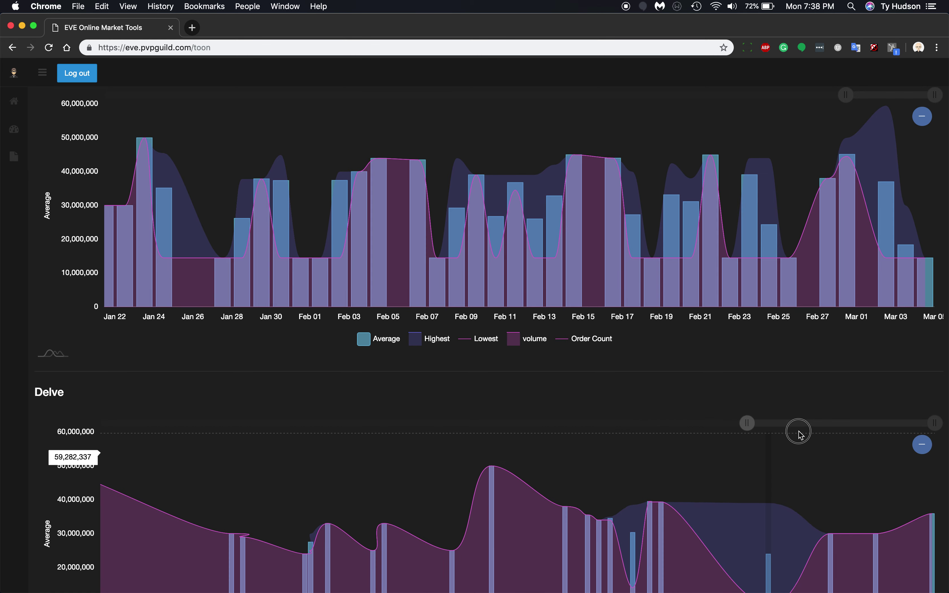
scroll(801, 436, down, 3)
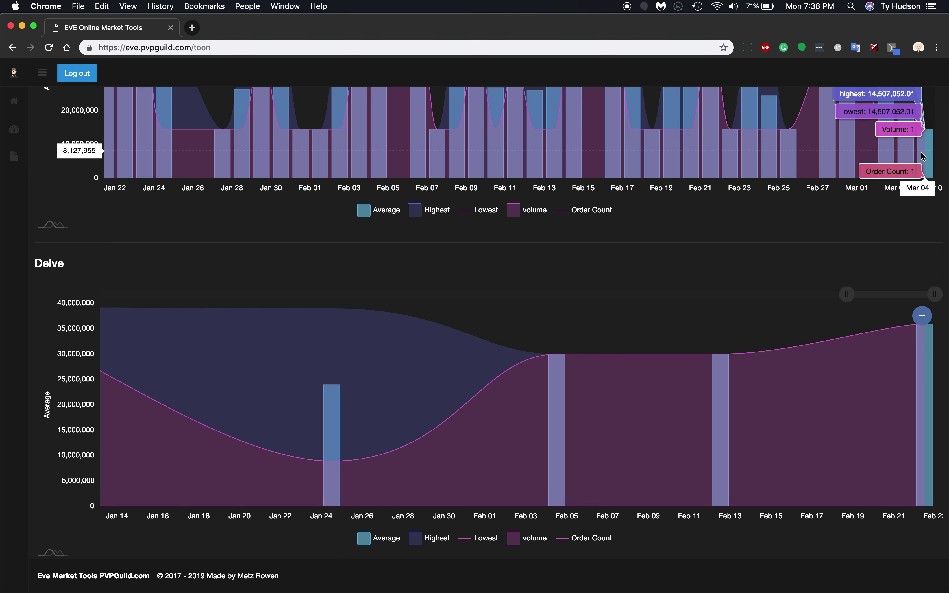
scroll(786, 294, up, 3)
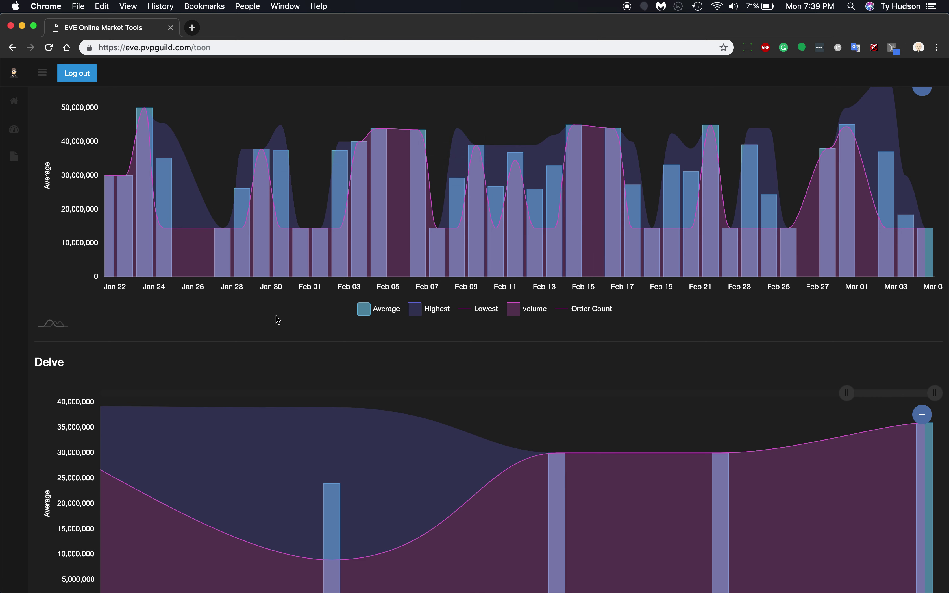
click(604, 312)
click(531, 310)
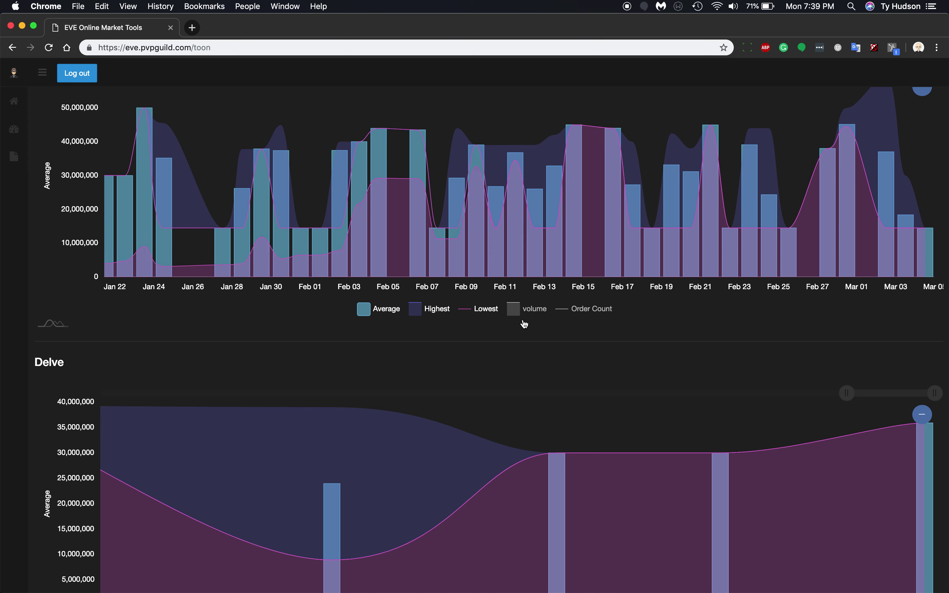
click(486, 312)
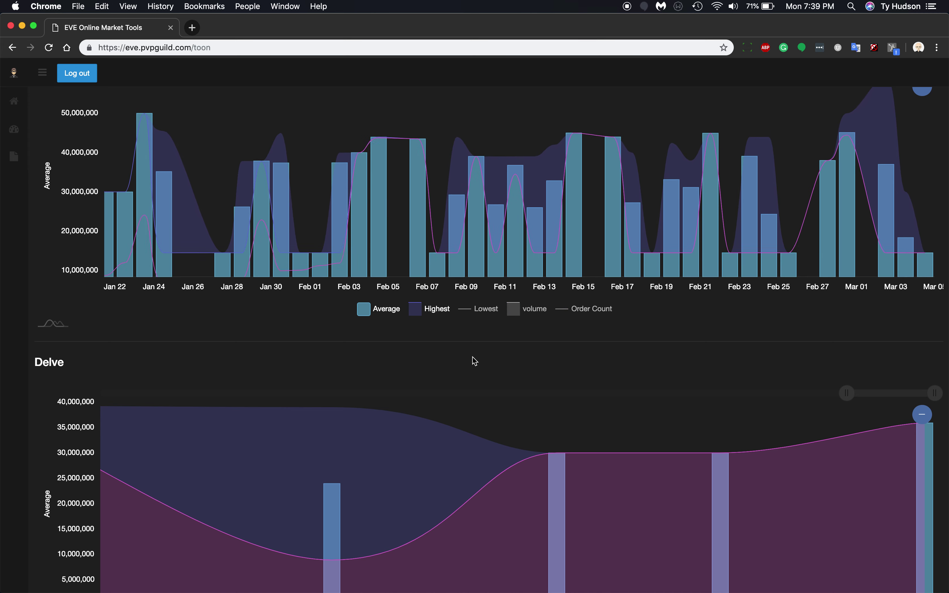
click(486, 311)
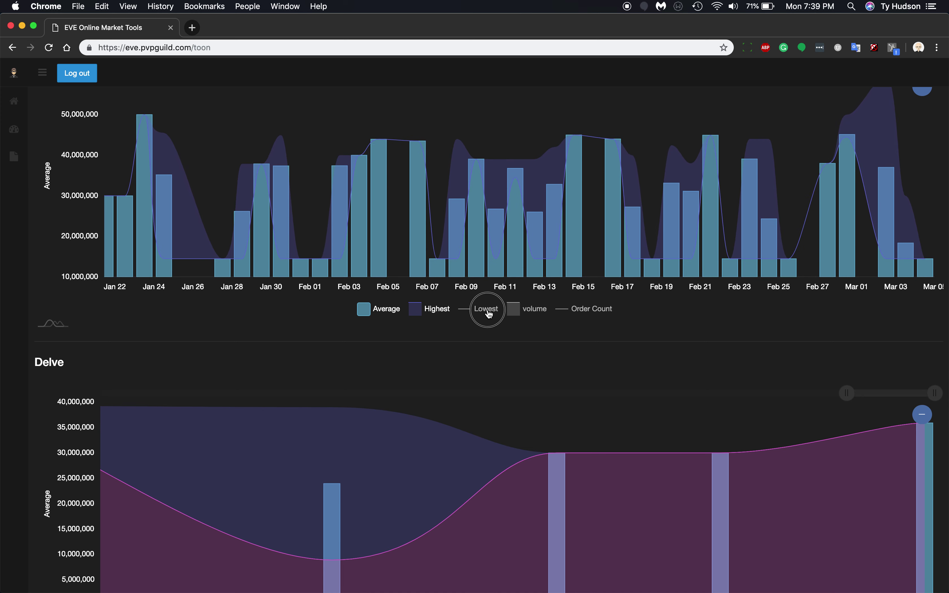
click(532, 310)
click(590, 309)
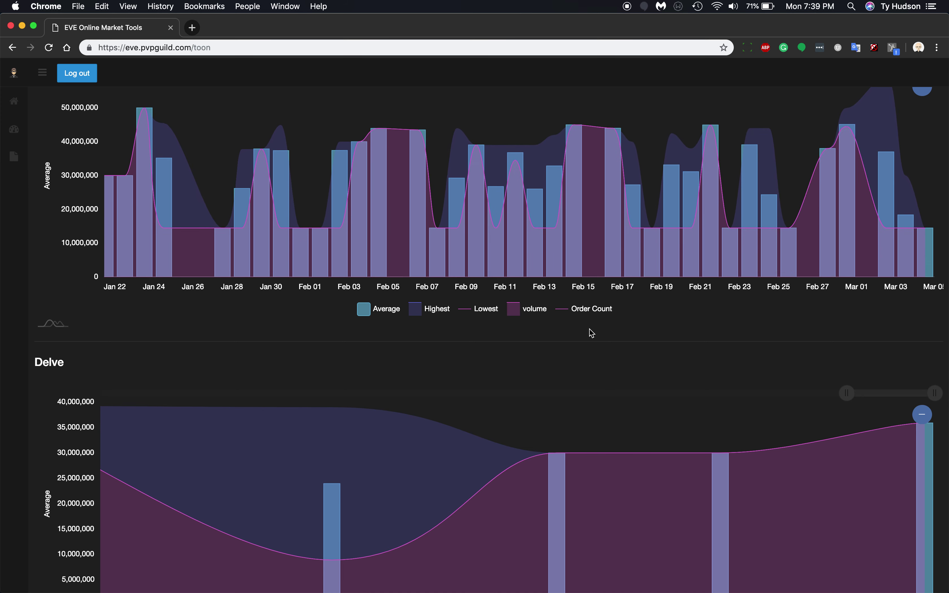
scroll(591, 333, up, 7)
Go back to the Market Compare price table from the history view
scroll(588, 330, down, 2)
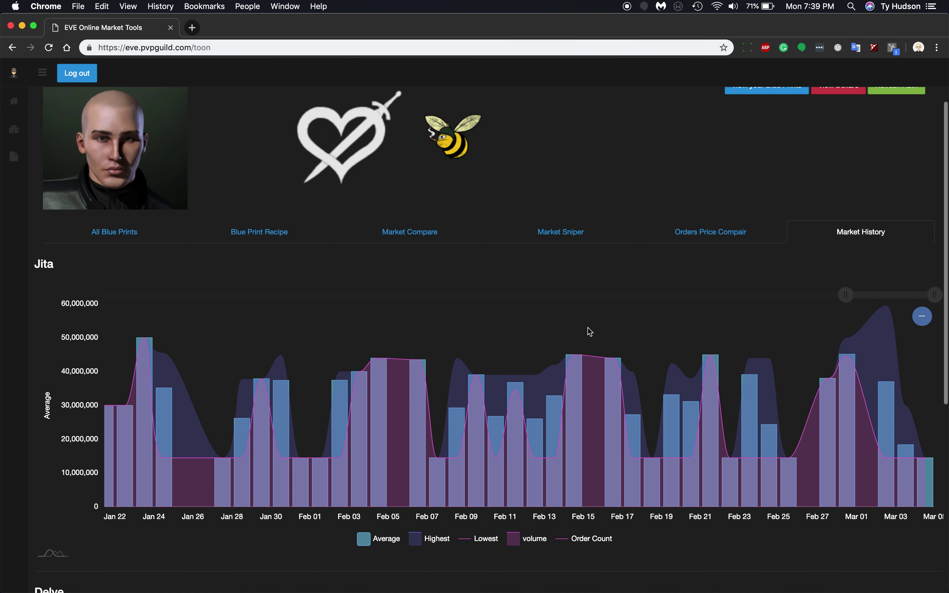
click(401, 233)
scroll(400, 284, down, 6)
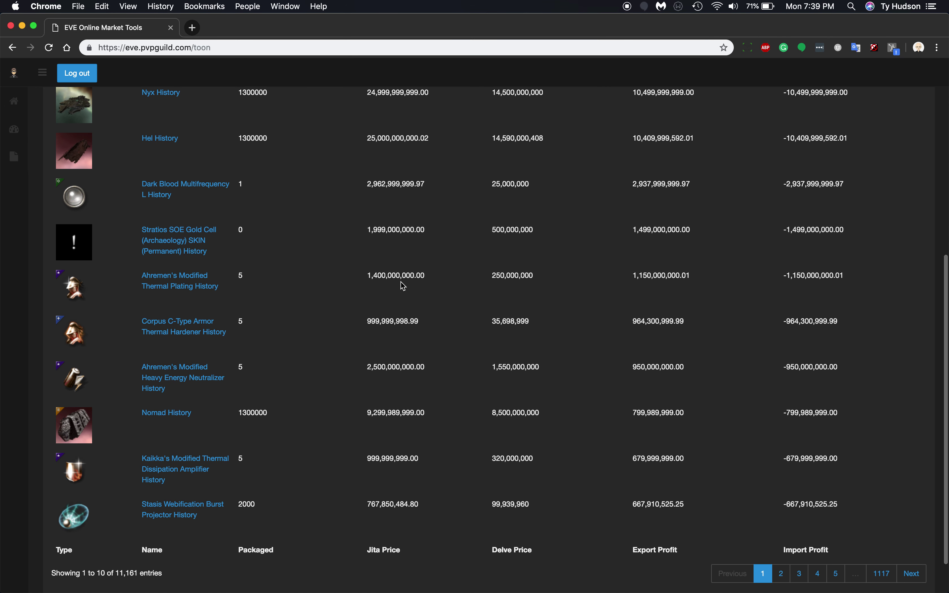
scroll(401, 284, up, 3)
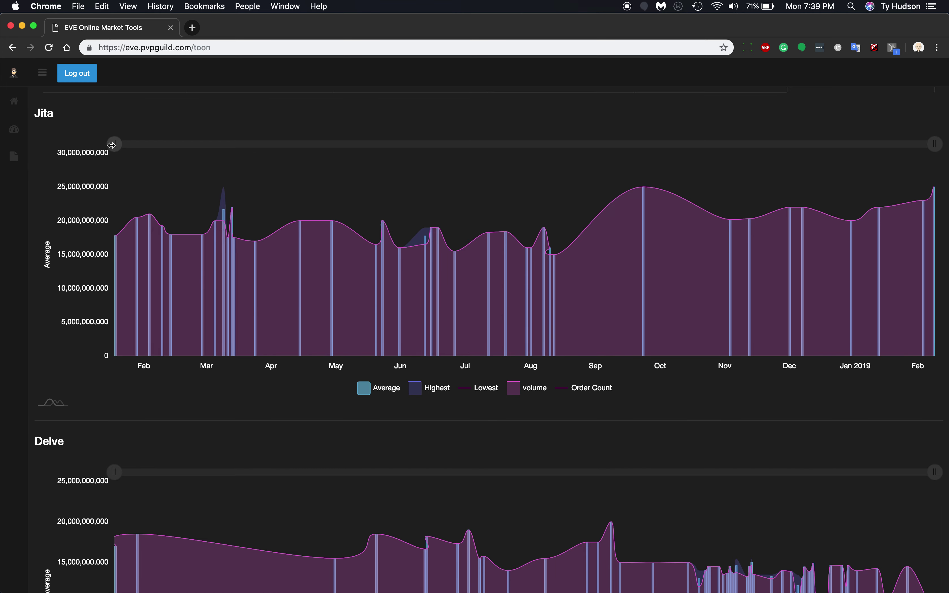
Narrow the Nyx's Jita and Delve charts to January through late February
mouse_move(114, 144)
mouse_down()
mouse_move(872, 127)
mouse_move(838, 133)
mouse_up()
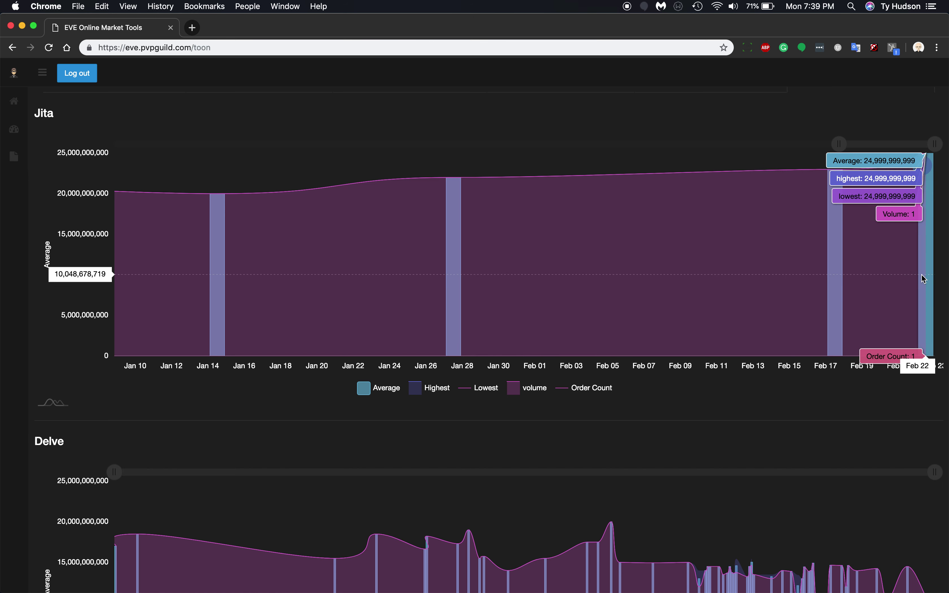
scroll(832, 396, down, 3)
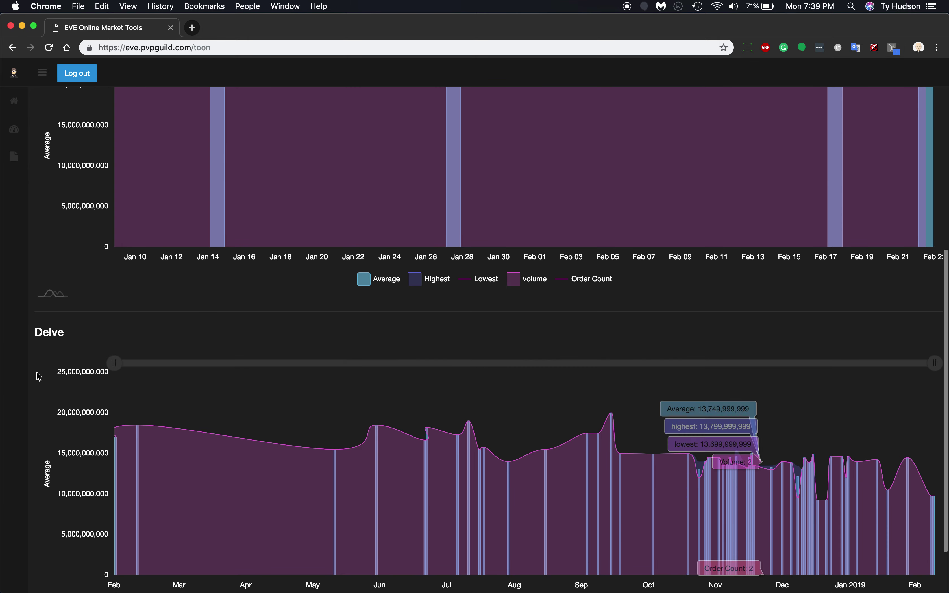
drag(207, 360, 799, 372)
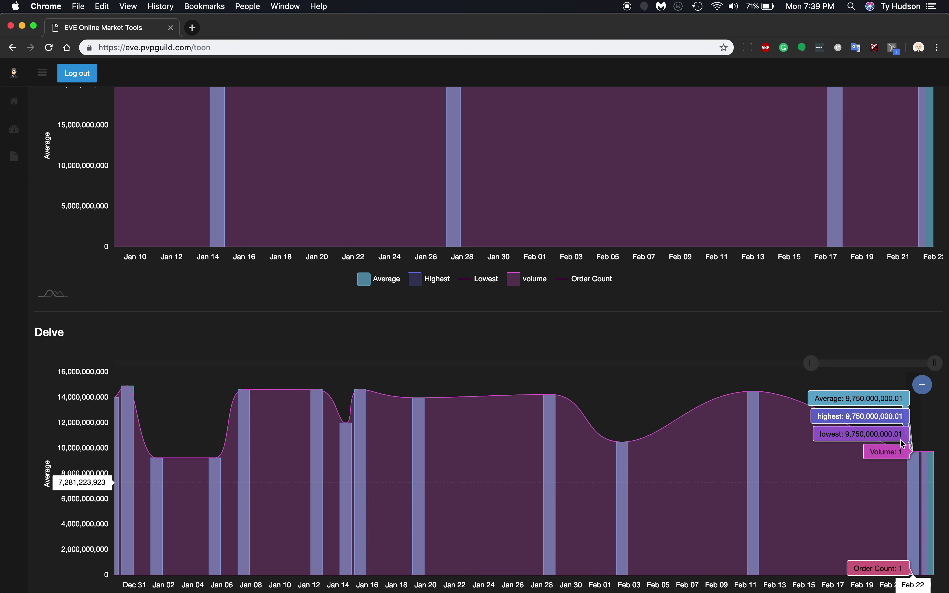
scroll(923, 225, up, 3)
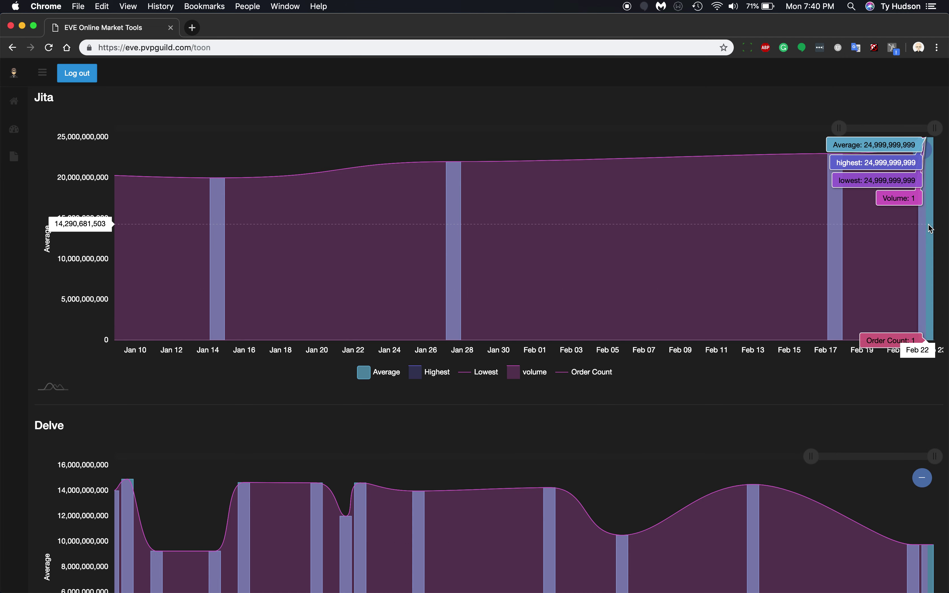
scroll(456, 296, up, 5)
scroll(456, 296, up, 1)
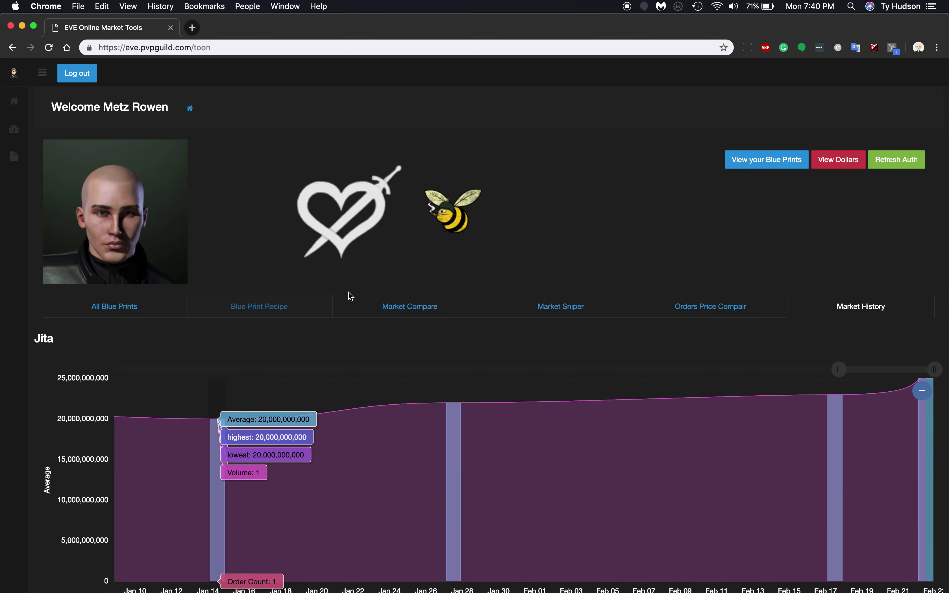
Switch to the Market Compare price table
click(433, 314)
scroll(423, 342, down, 3)
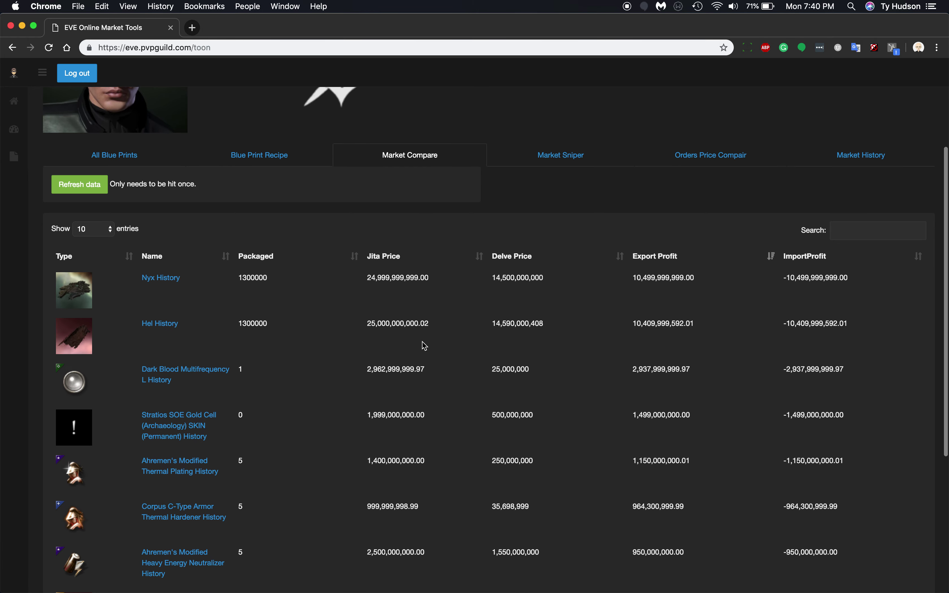
scroll(423, 341, down, 2)
Filter the table by entering 'pra' in the Search box to list Praetor items
click(851, 159)
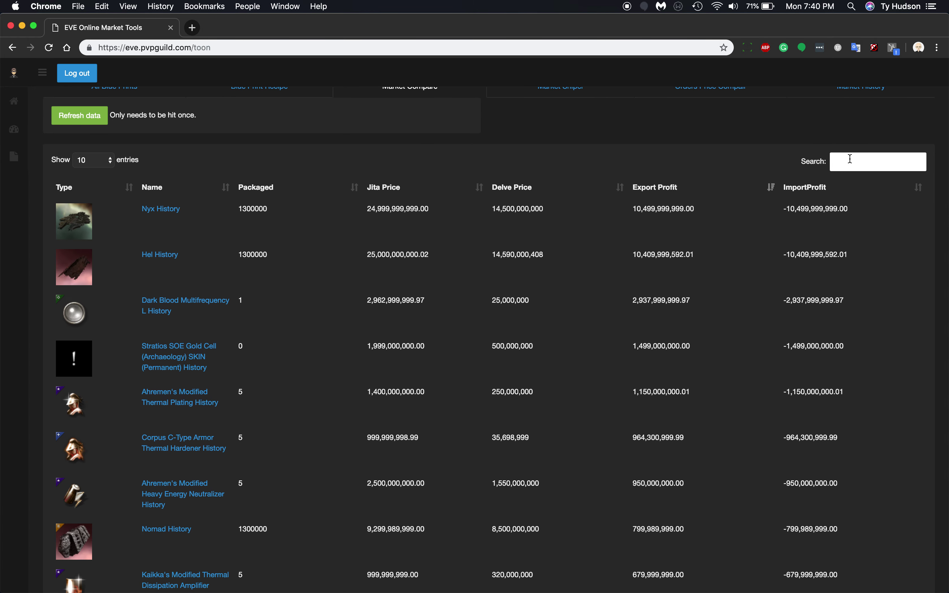
text(pr)
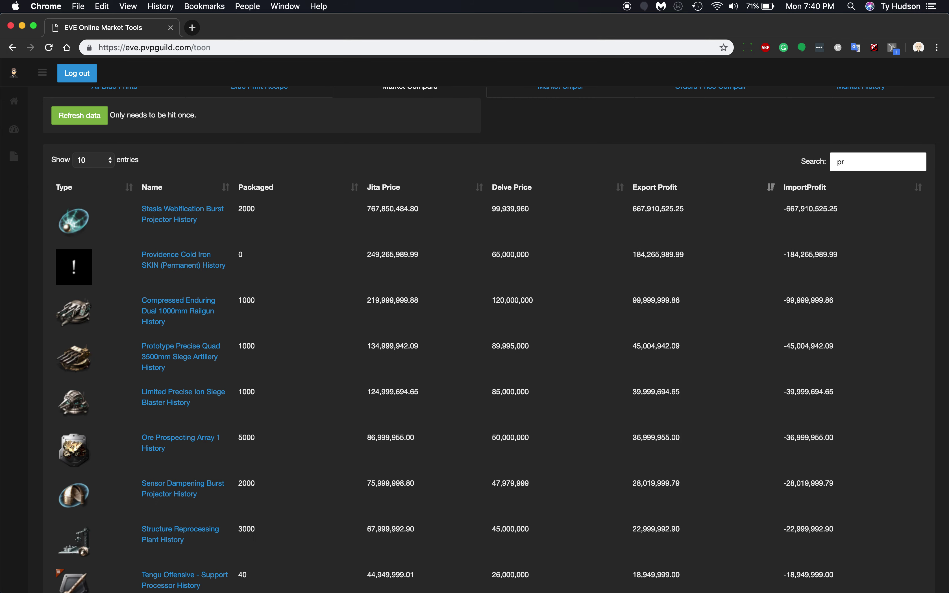
key(BackSpace)
text(ea)
key(BackSpace)
key(BackSpace)
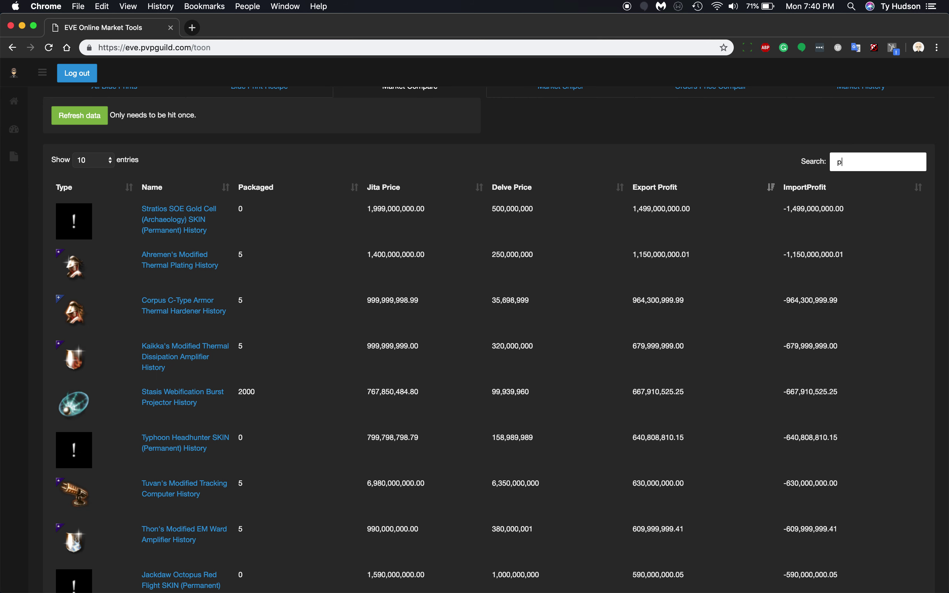
text(rat)
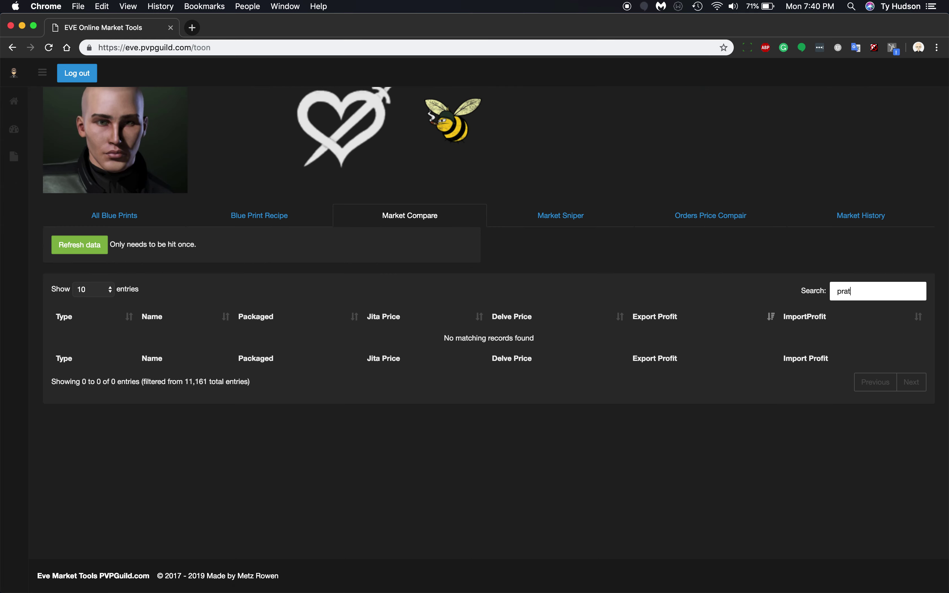
key(BackSpace)
key(BackSpace)
text(ear)
key(BackSpace)
key(BackSpace)
key(BackSpace)
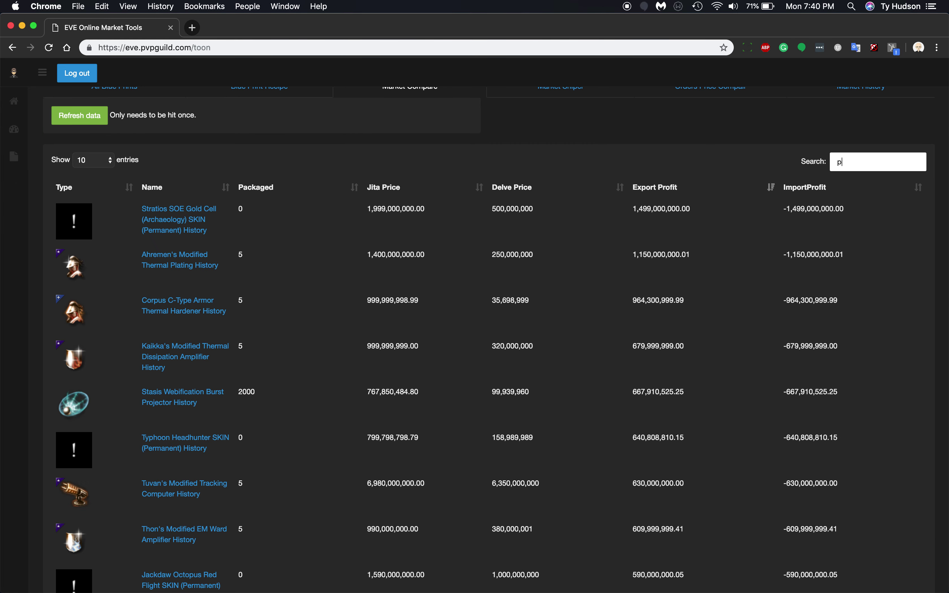
text(ra)
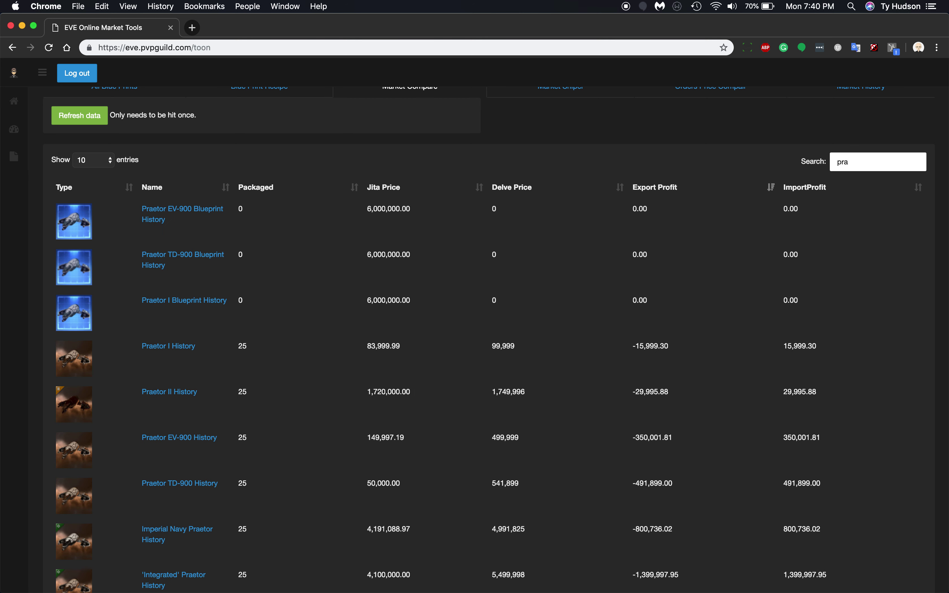
Open the History link for Praetor II in the filtered table
click(186, 395)
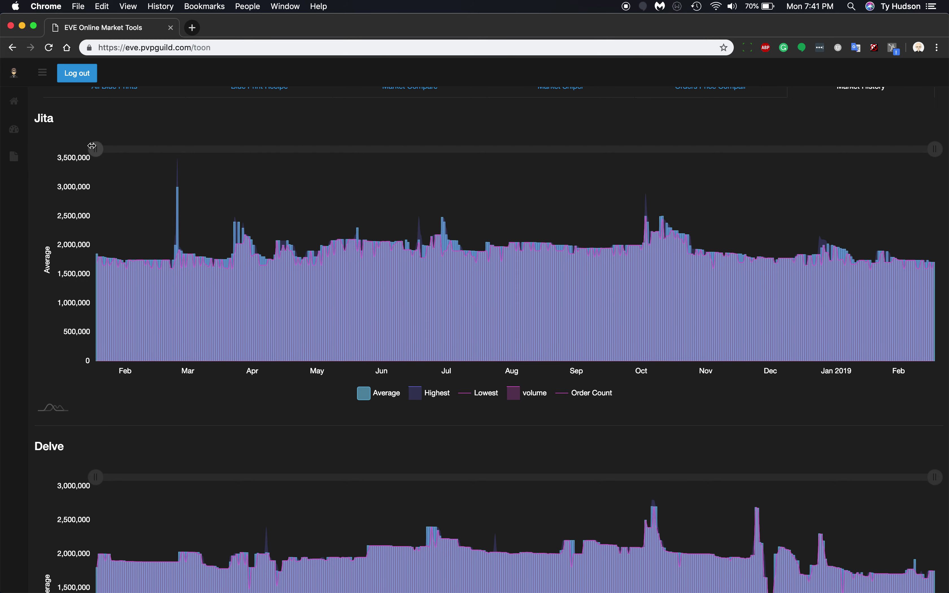
Zoom Praetor II's Jita chart to Jan 18–Mar 03 and Delve chart to Dec 05–Mar 03
drag(96, 149, 835, 150)
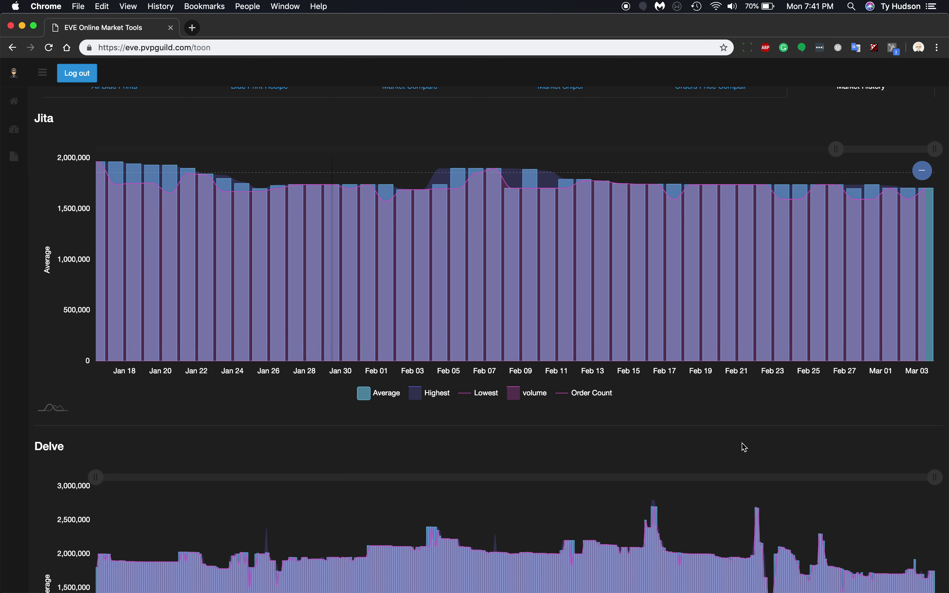
scroll(737, 451, down, 5)
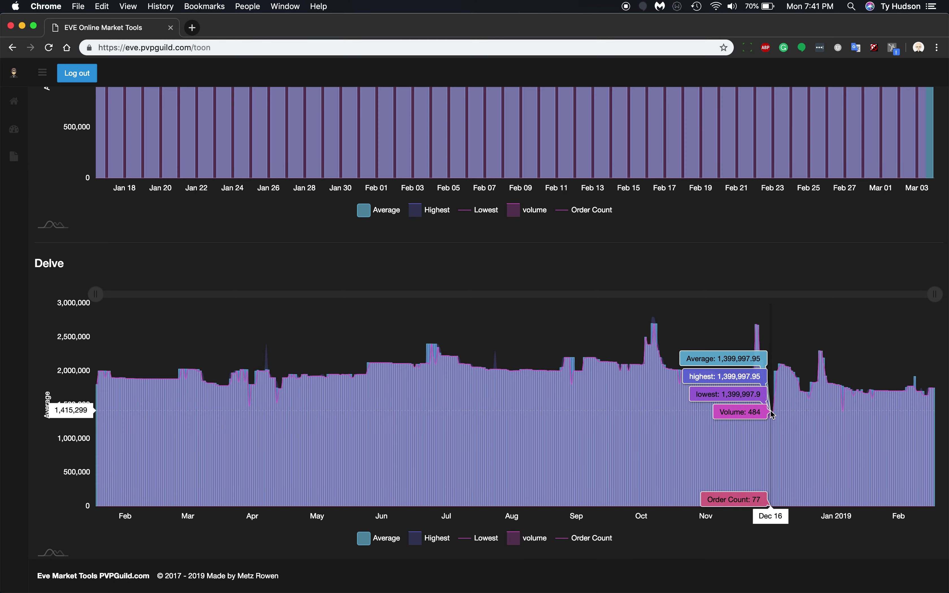
click(227, 291)
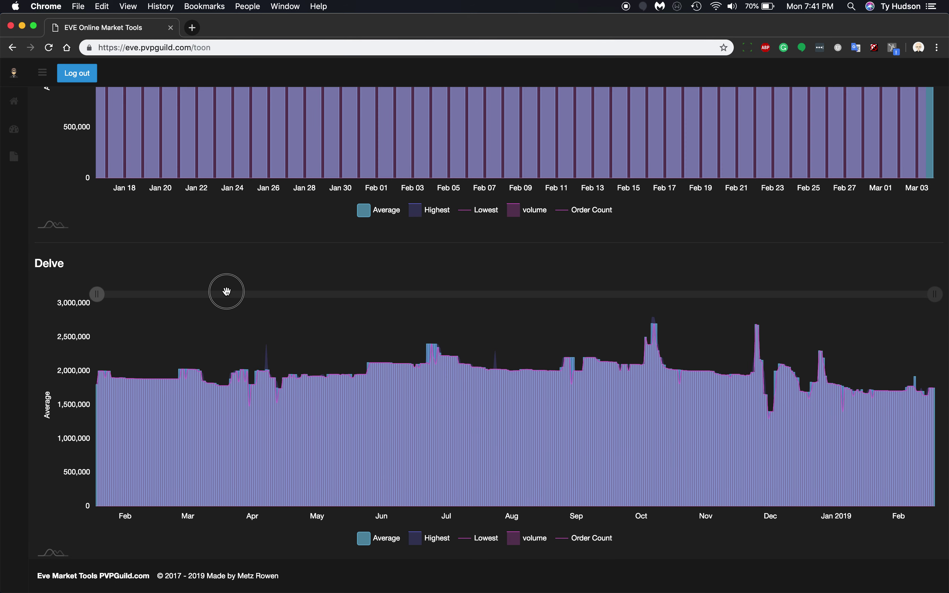
drag(226, 291, 739, 292)
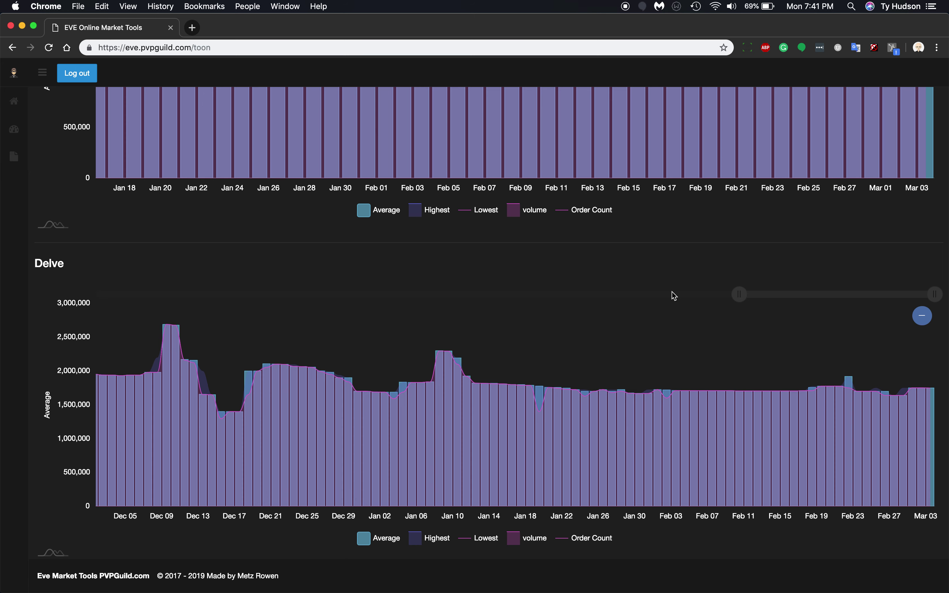
scroll(671, 292, up, 5)
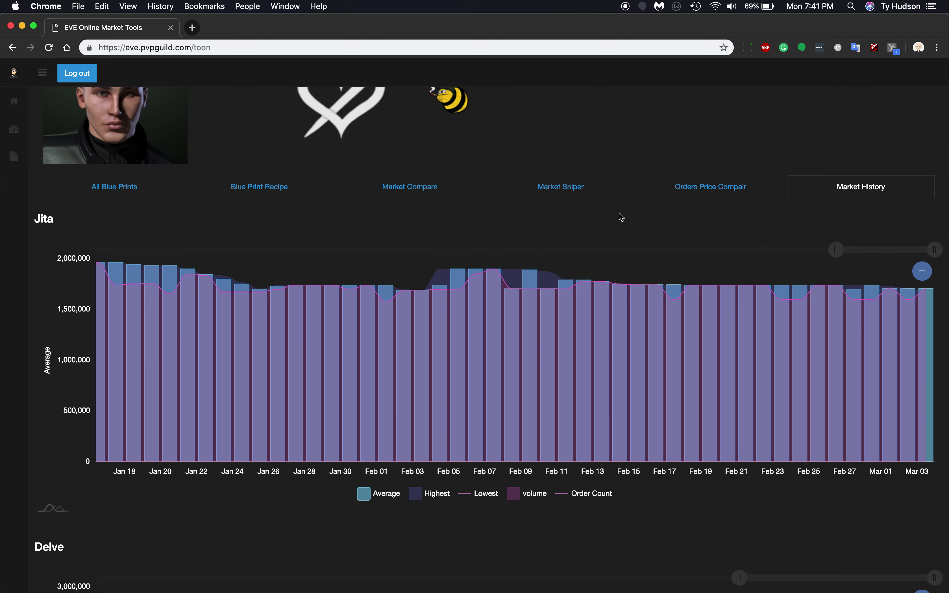
scroll(620, 215, down, 3)
scroll(622, 216, down, 10)
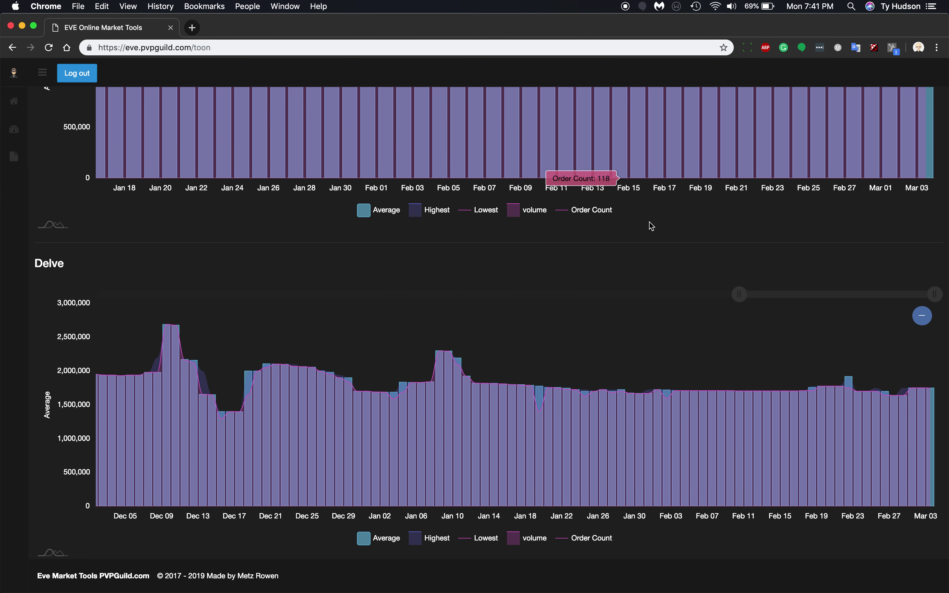
scroll(651, 228, up, 15)
scroll(665, 244, down, 3)
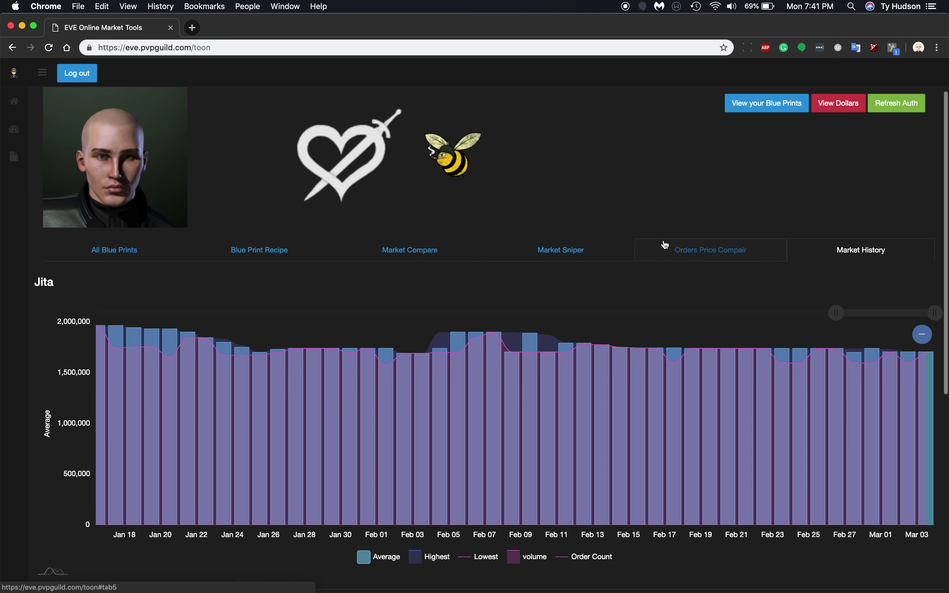